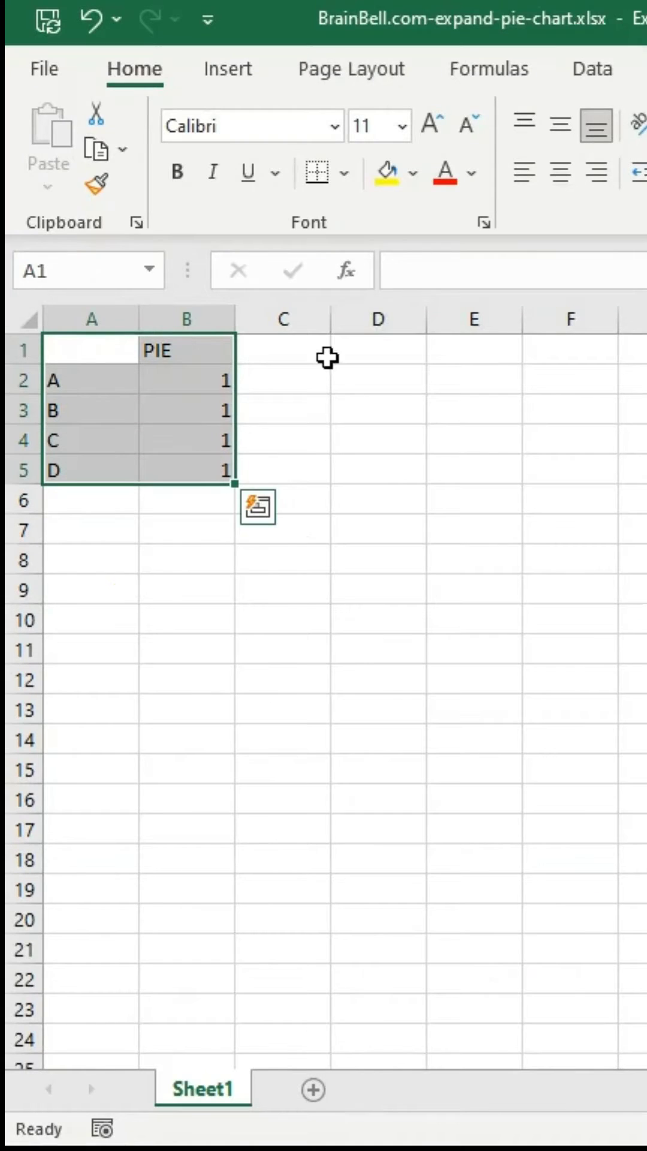
Step: Insert a basic 2-D pie chart from the A1:B5 data
click(227, 68)
click(92, 194)
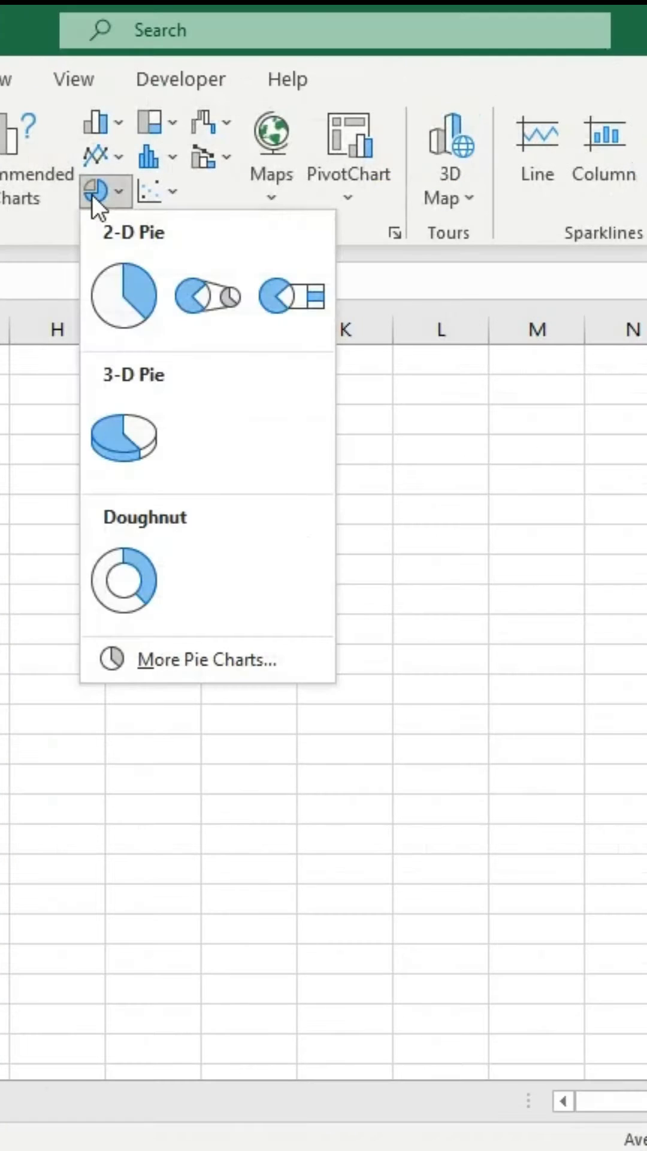
click(127, 289)
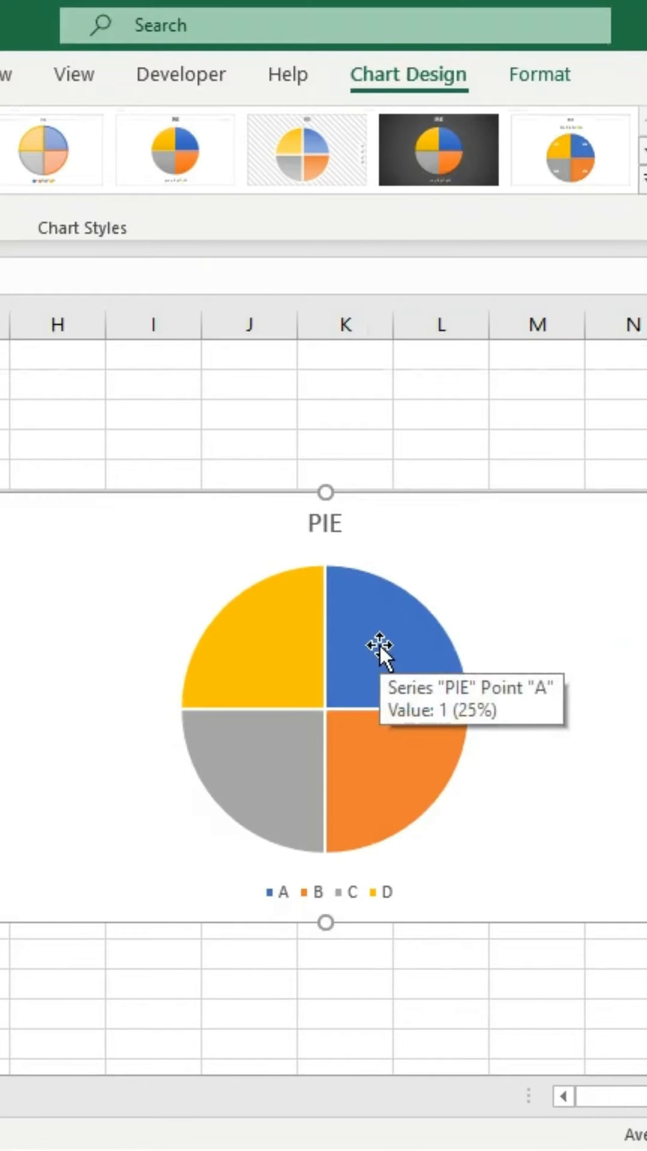
click(381, 644)
drag(381, 645, 476, 580)
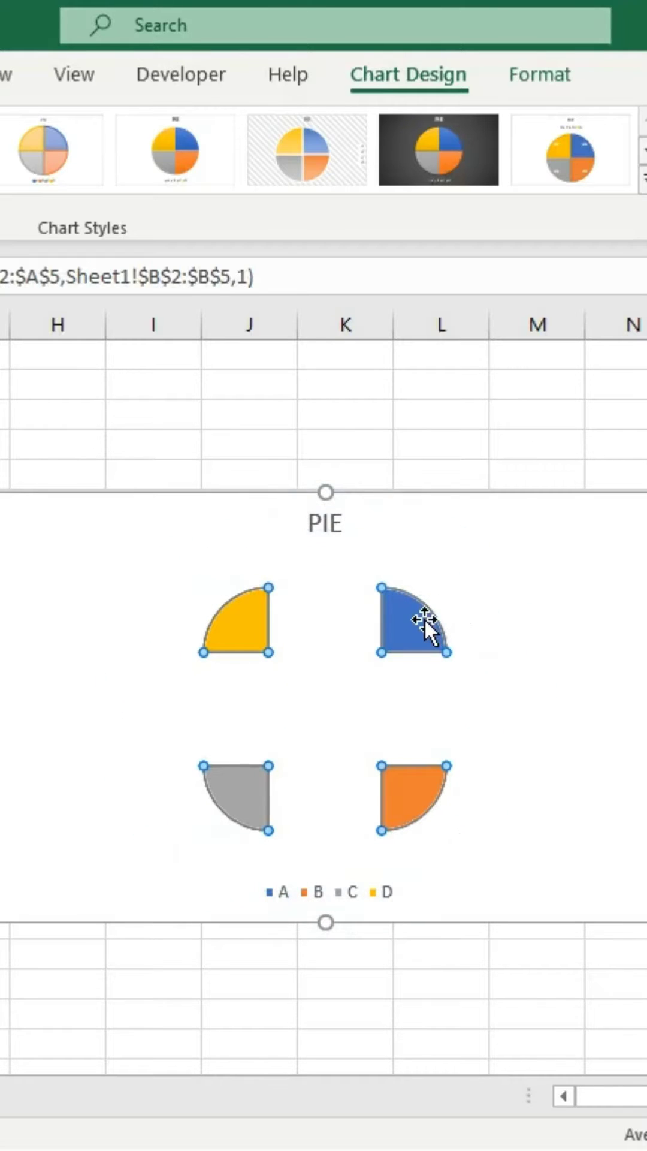
drag(411, 621, 348, 710)
click(529, 704)
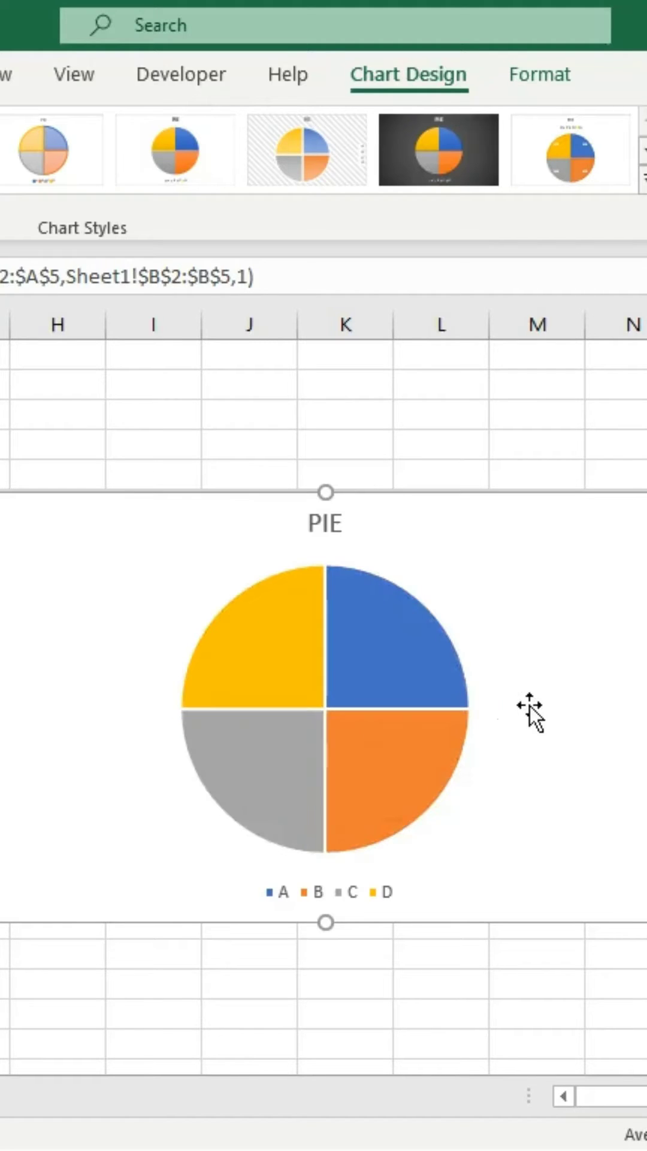
click(371, 681)
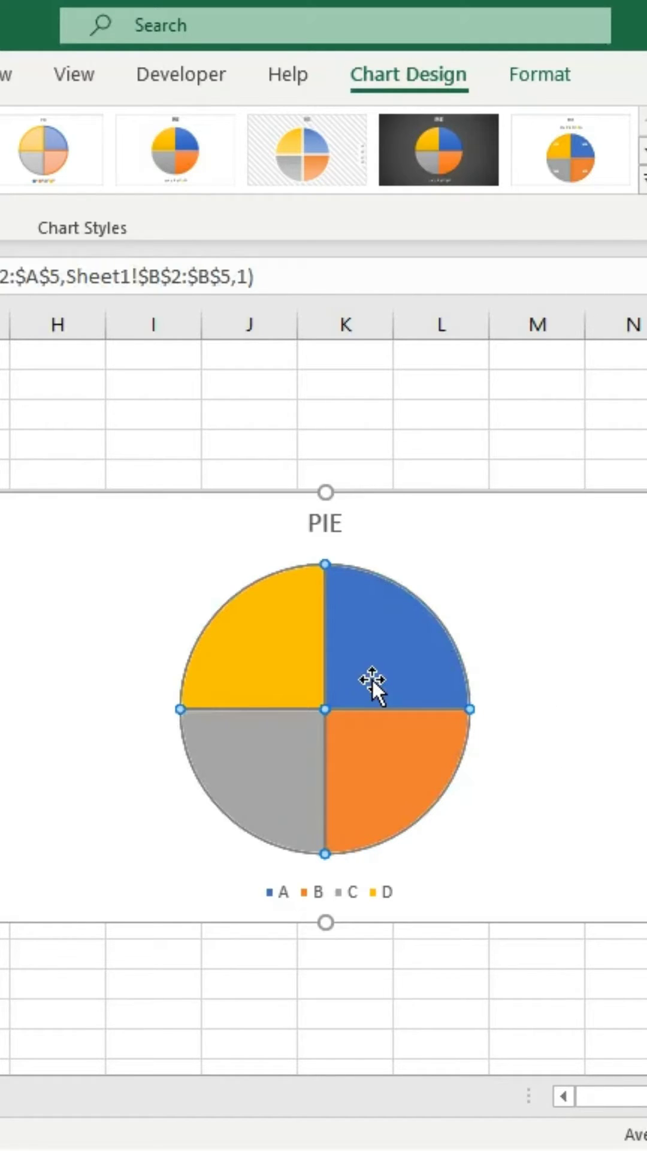
click(376, 666)
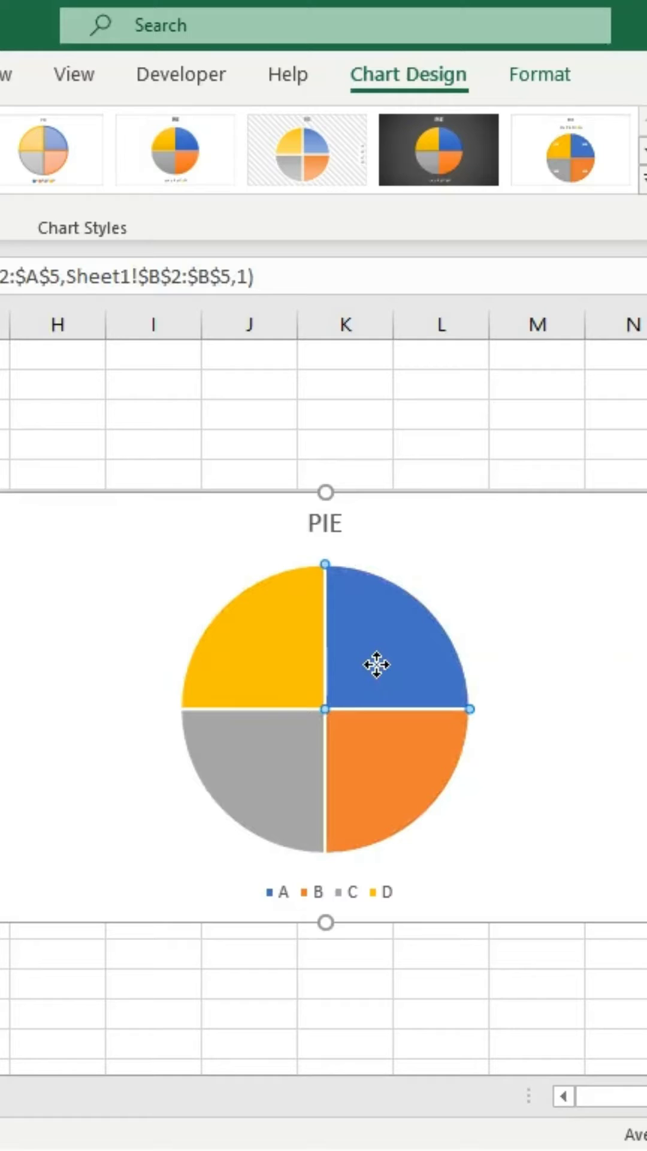
mouse_move(377, 665)
mouse_down()
mouse_move(409, 630)
mouse_move(376, 648)
mouse_move(387, 670)
mouse_up()
click(516, 757)
click(387, 760)
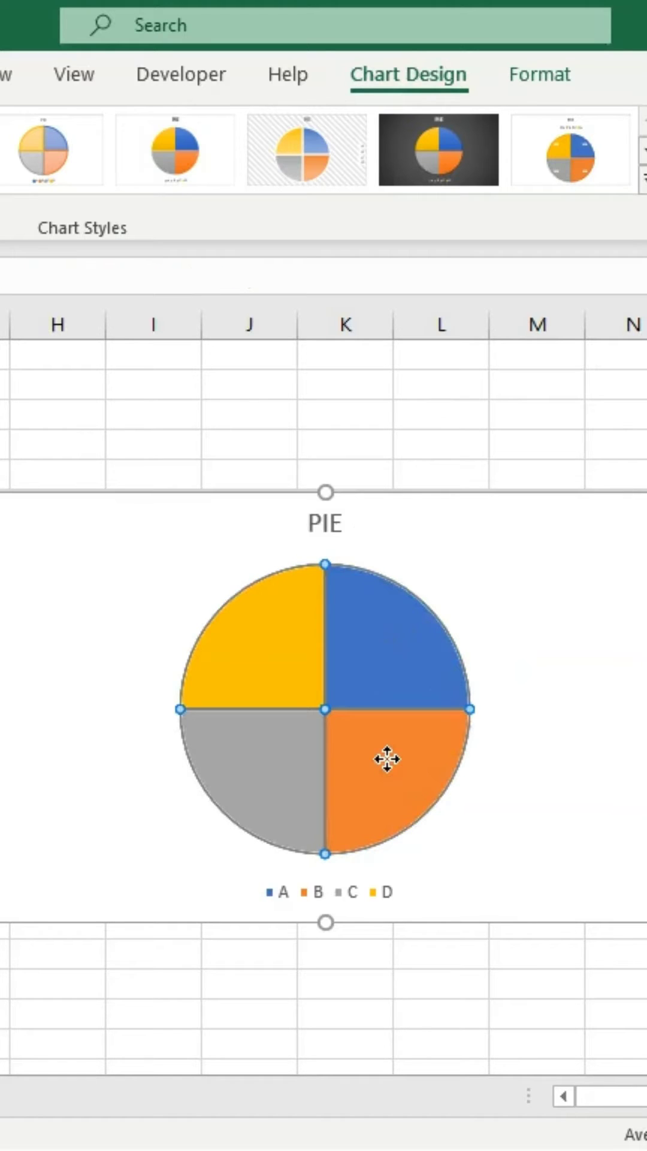
drag(386, 760, 425, 799)
drag(267, 661, 217, 612)
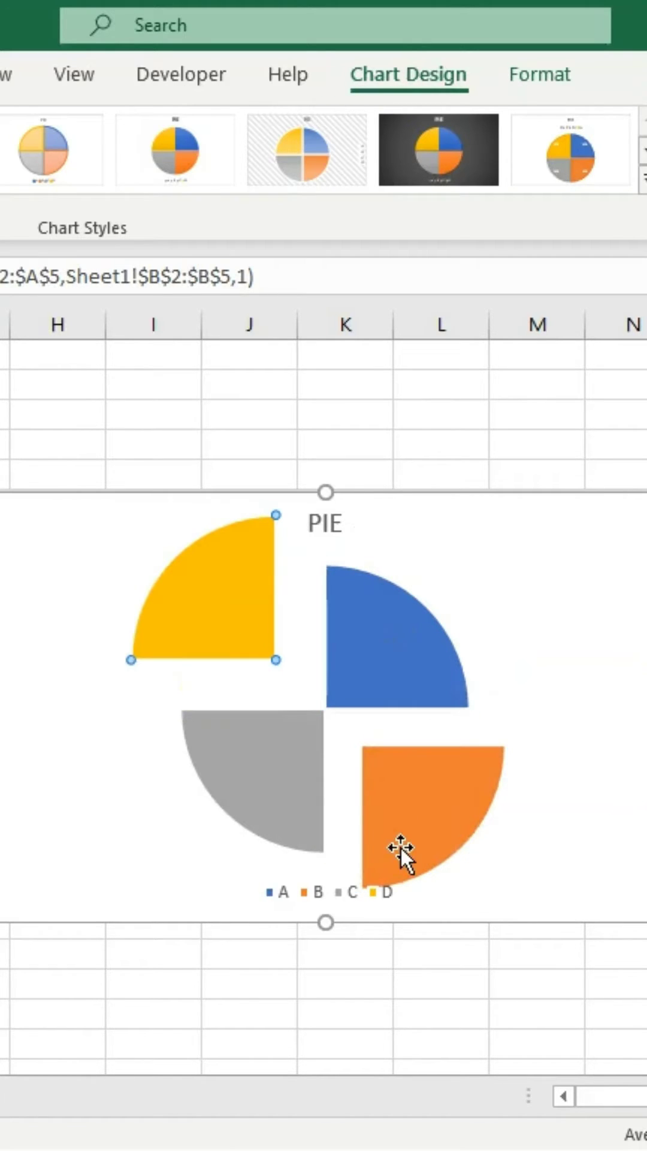
click(526, 774)
drag(467, 796, 497, 841)
click(567, 718)
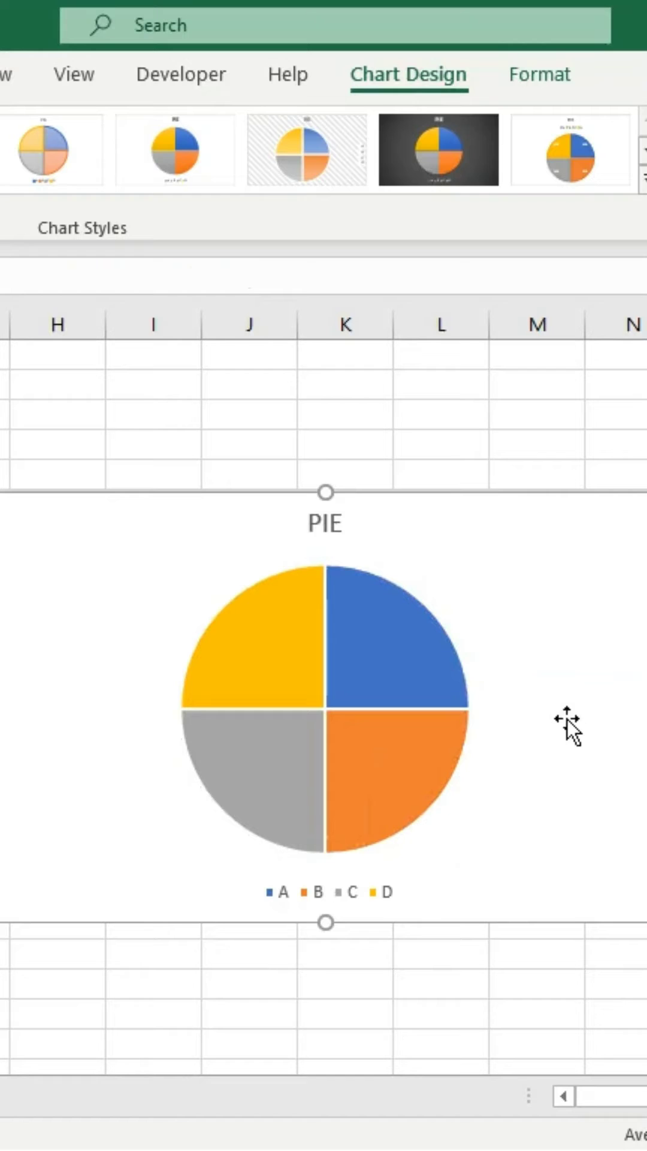
right_click(374, 606)
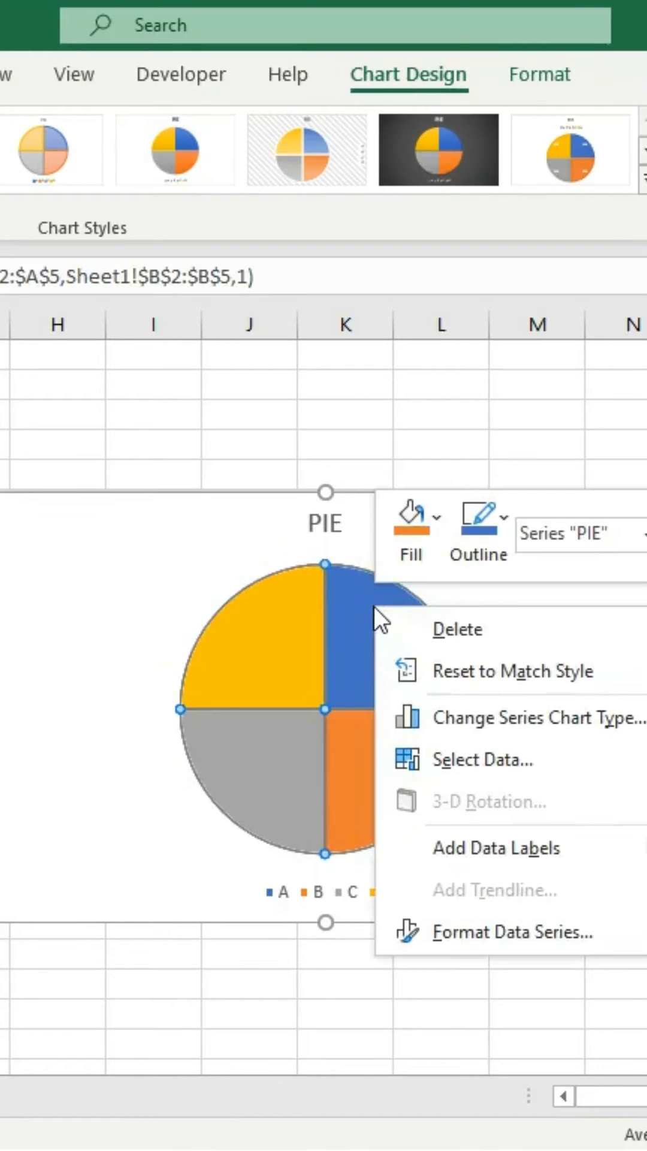
click(507, 923)
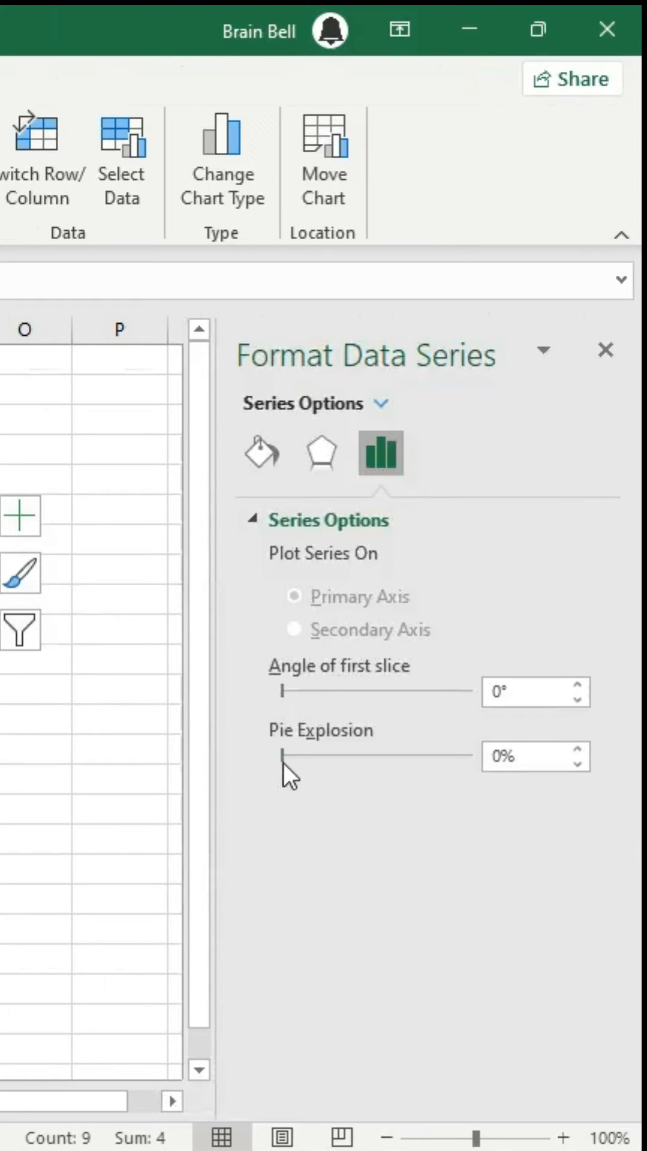
click(300, 756)
mouse_move(301, 754)
mouse_down()
mouse_move(323, 755)
mouse_move(262, 761)
mouse_up()
click(324, 752)
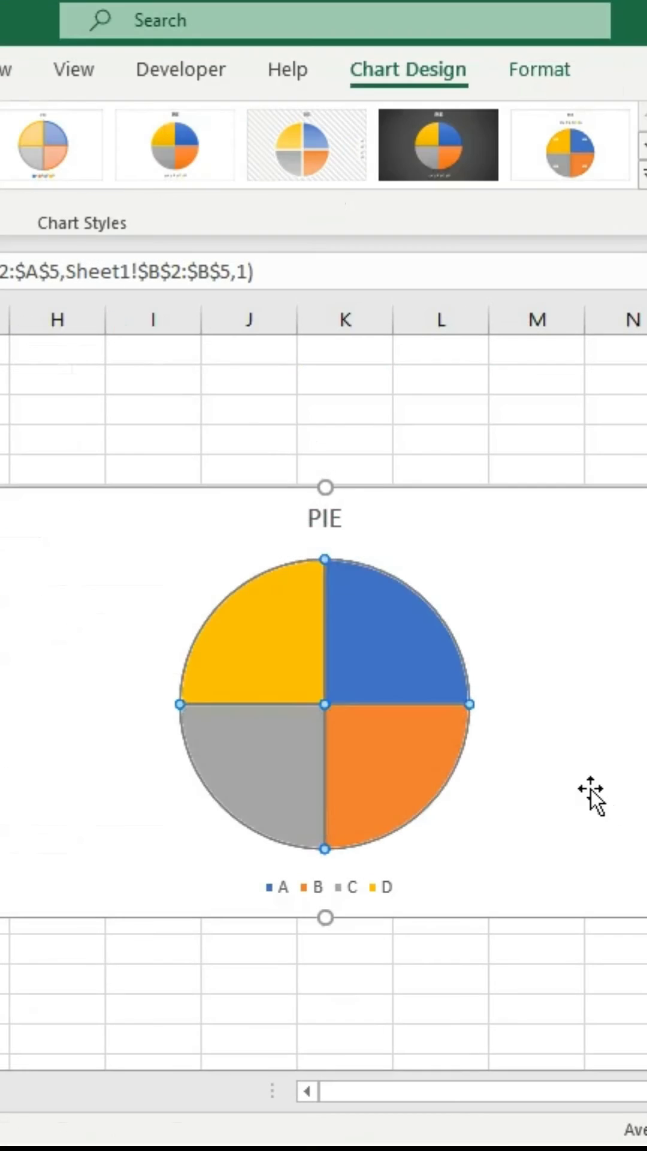
Step: Set Point Explosion to 20% for the orange slice and 30% for the yellow slice
click(393, 755)
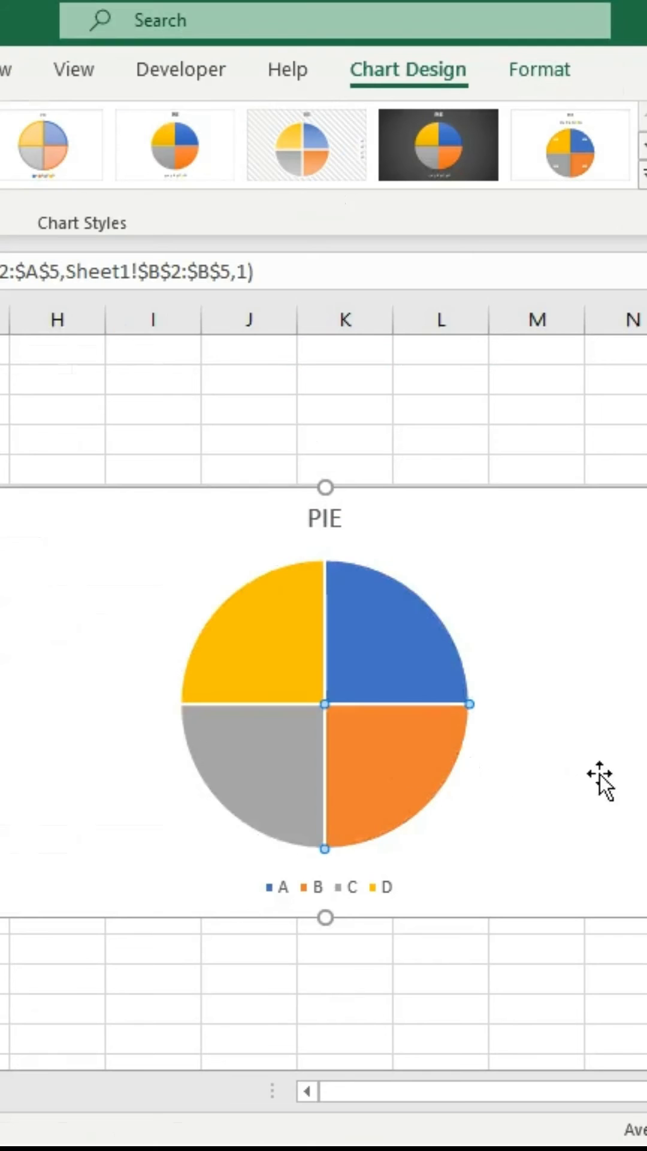
click(314, 757)
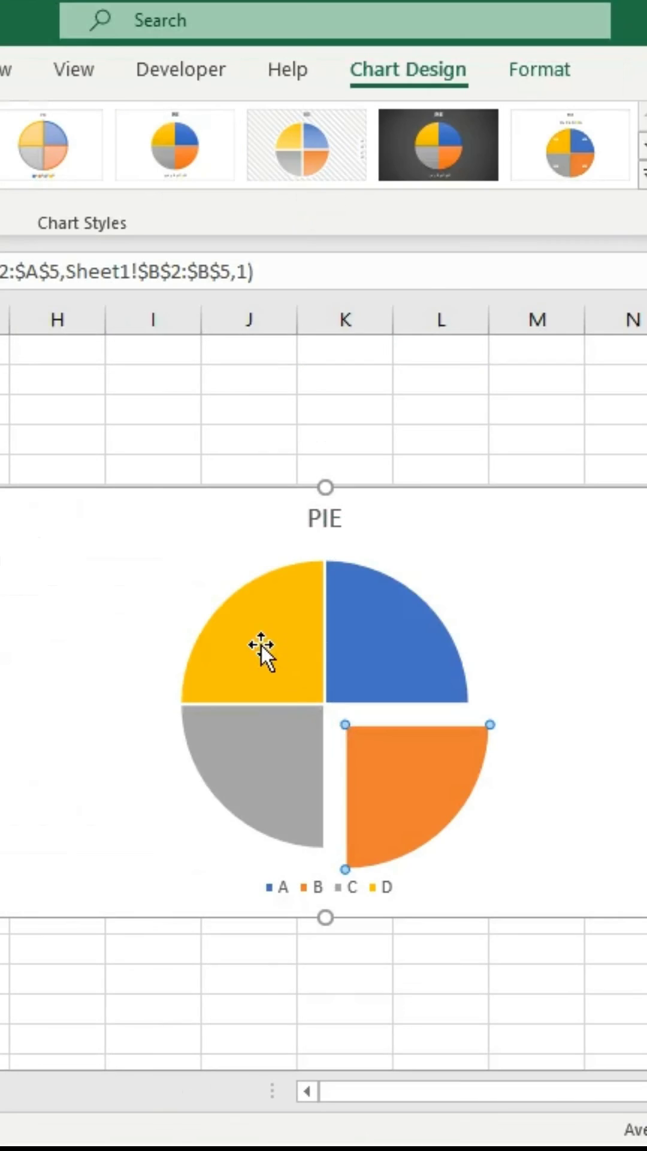
click(260, 645)
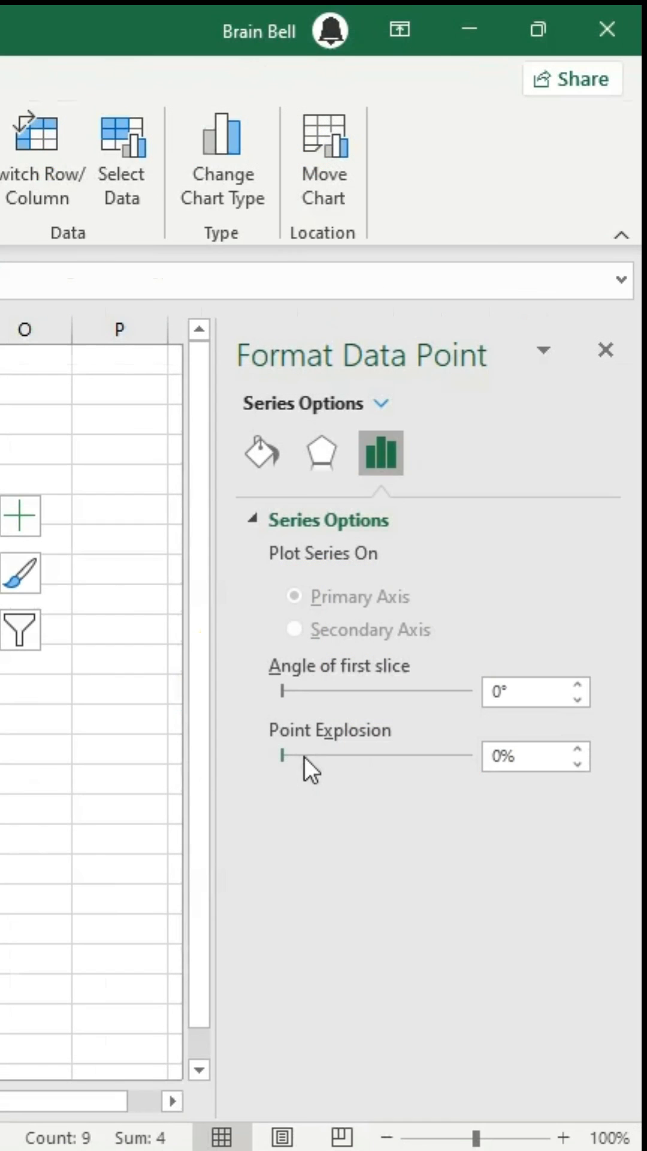
click(305, 756)
click(307, 756)
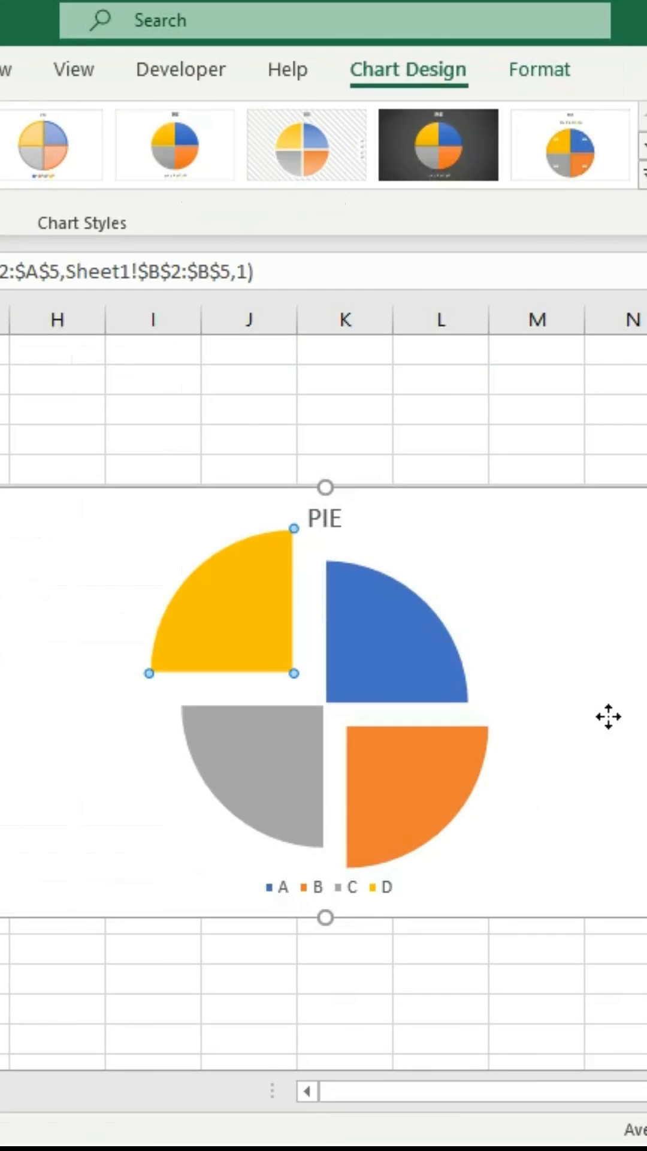
click(609, 716)
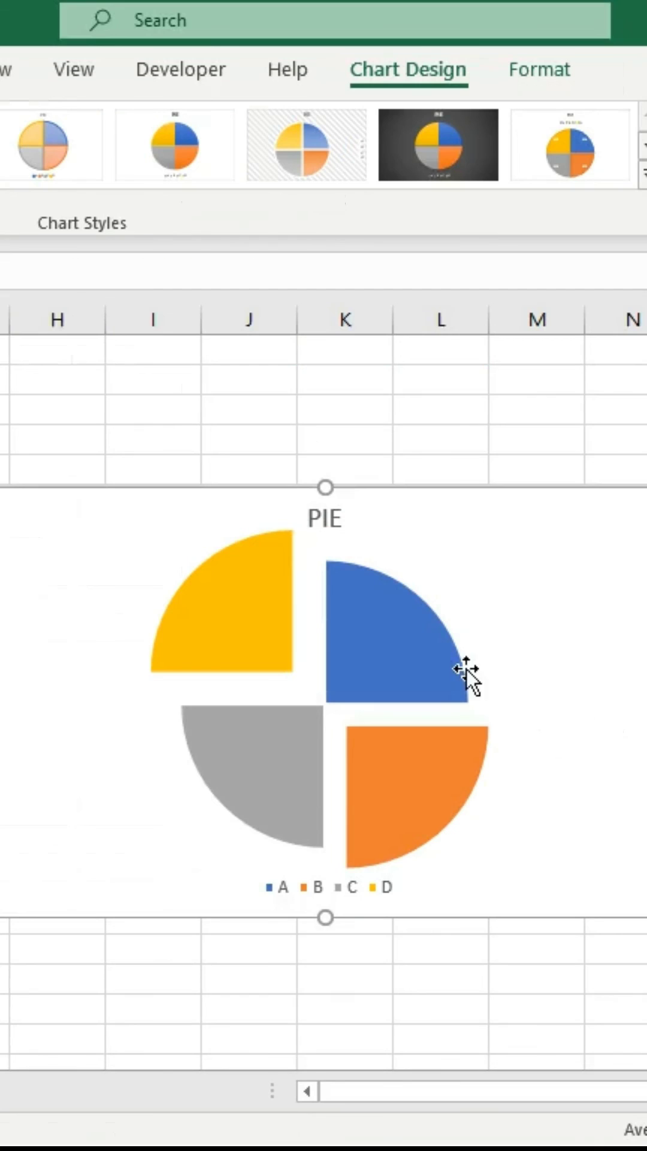